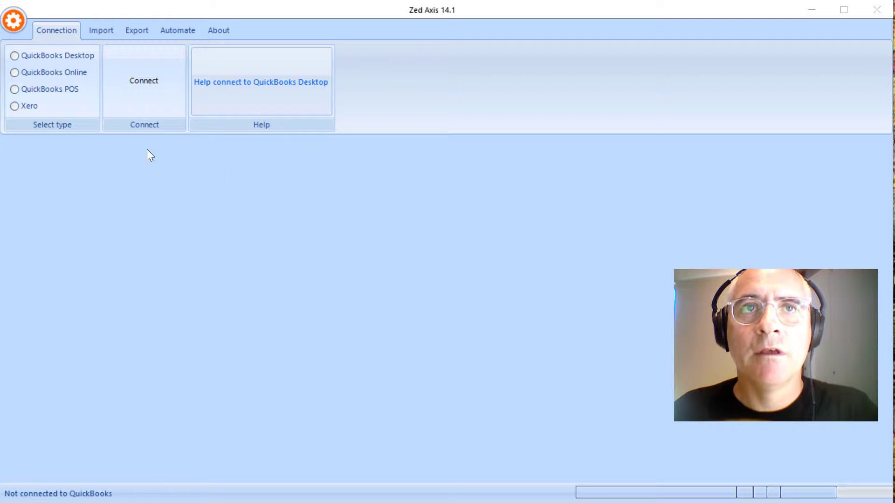
Select Xero as the connection system on the Connection tab and start connecting.
{"action": "left_click", "coordinate": [25, 109]}
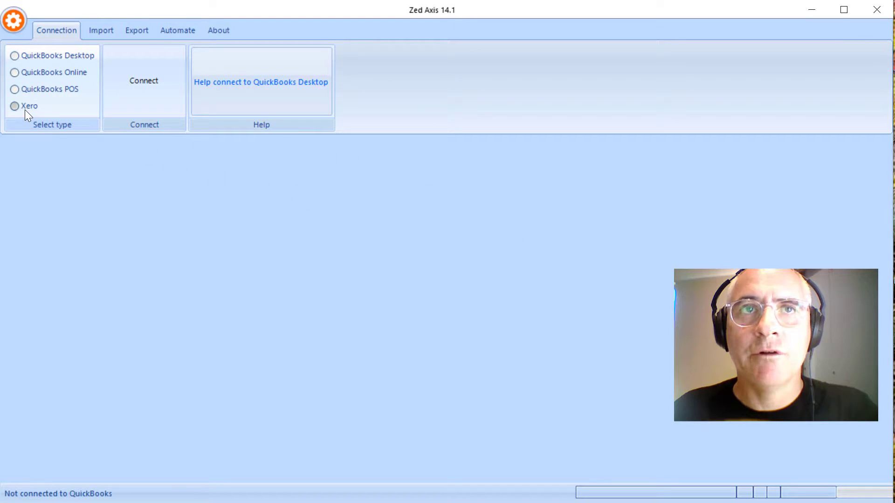
{"action": "left_click", "coordinate": [150, 87]}
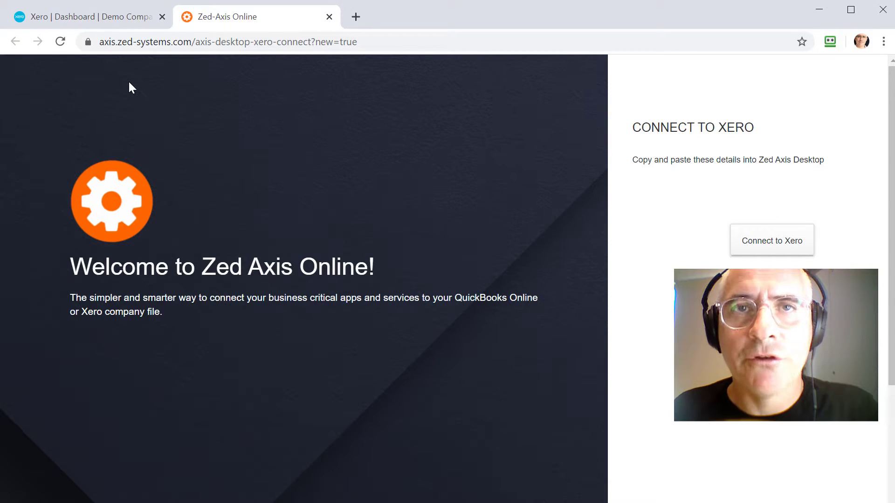
Allow ZedAxis access to Demo Company (AU) in Xero, then select the access token for copying.
{"action": "left_click", "coordinate": [774, 252]}
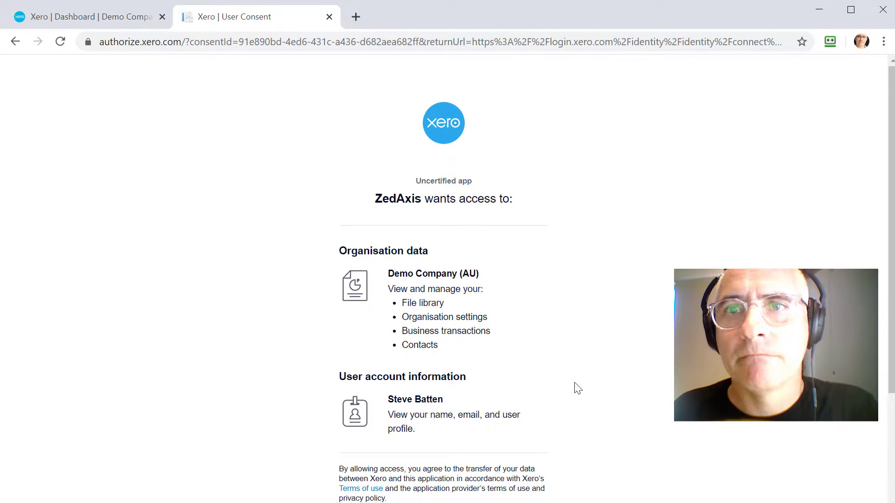
{"action": "scroll", "coordinate": [538, 419], "scroll_direction": "down", "scroll_amount": 2}
{"action": "left_click", "coordinate": [461, 495]}
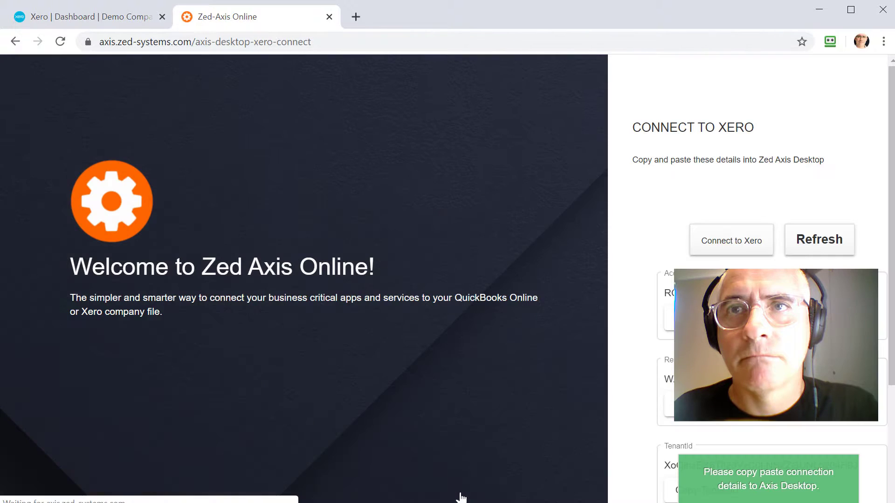
{"action": "left_click", "coordinate": [667, 316]}
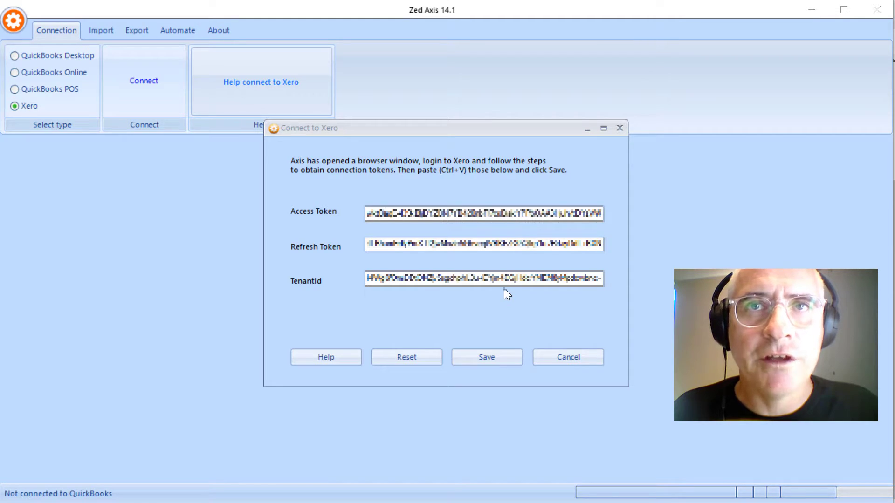
Save the access token, refresh token and tenant ID in the Connect to Xero dialog.
{"action": "left_click", "coordinate": [490, 356]}
{"action": "left_click", "coordinate": [487, 357]}
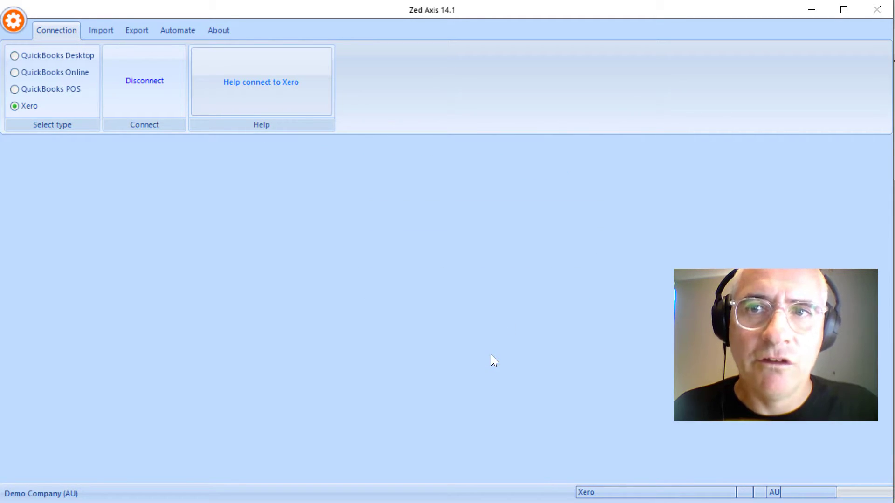
Browse to Invoice_For_Xero.iif on the Import tab, loading six invoice 4003 lines.
{"action": "left_click", "coordinate": [108, 36]}
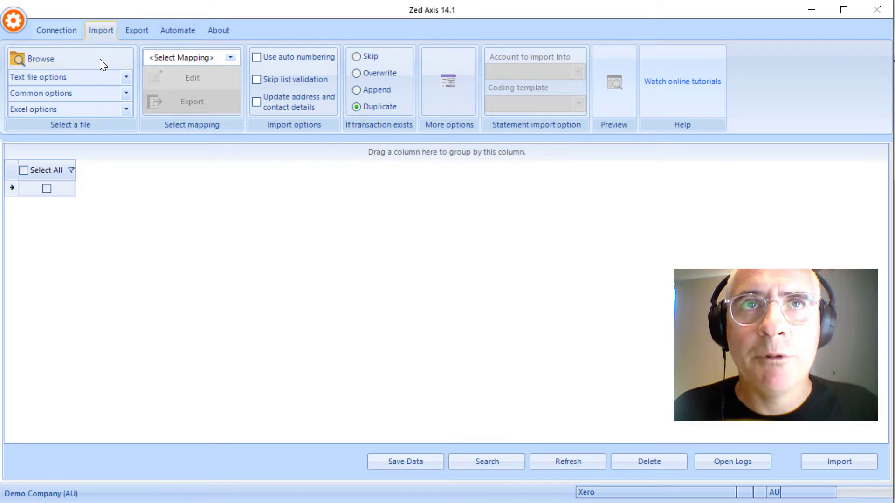
{"action": "left_click", "coordinate": [100, 59]}
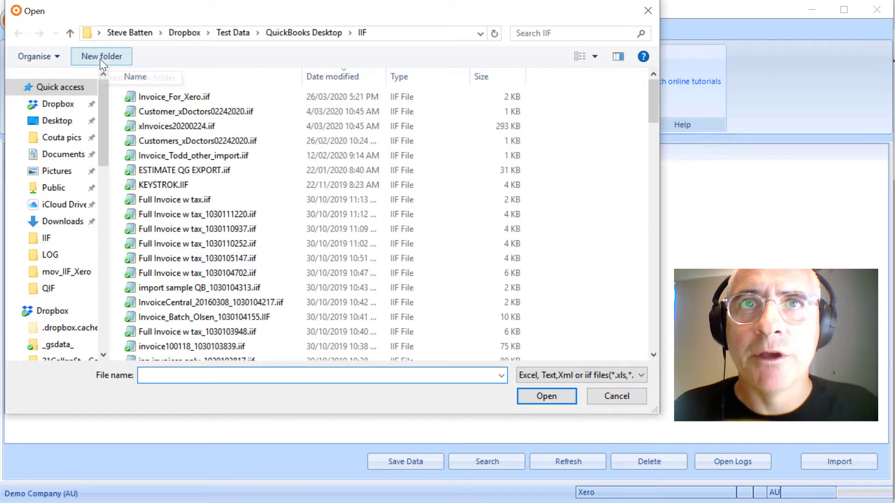
{"action": "left_click", "coordinate": [154, 99]}
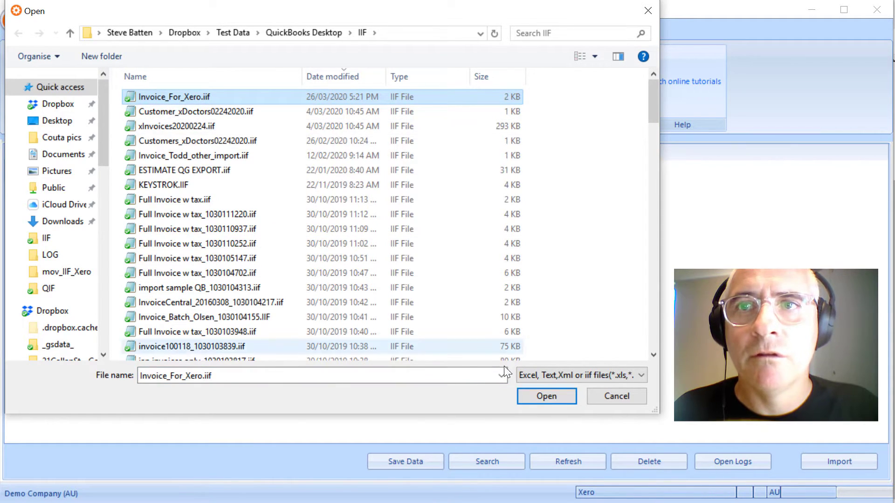
{"action": "left_click", "coordinate": [540, 396]}
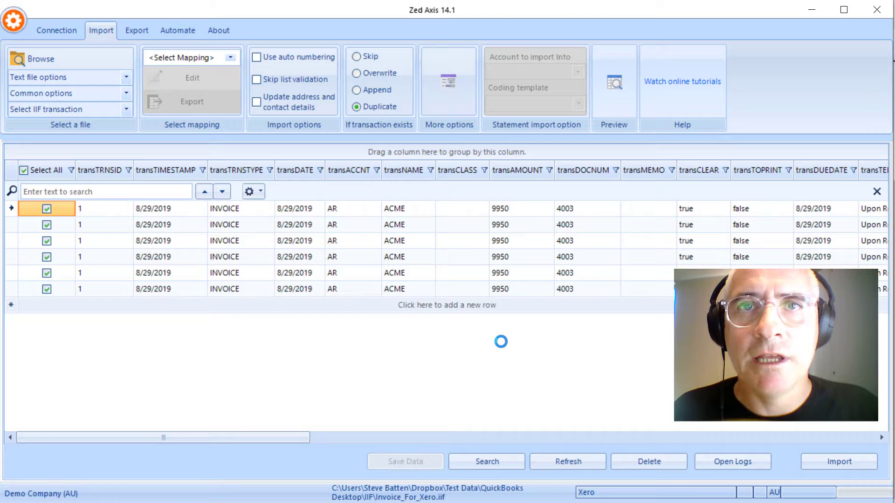
{"action": "mouse_move", "coordinate": [301, 434]}
{"action": "left_mouse_down"}
{"action": "mouse_move", "coordinate": [796, 435]}
{"action": "mouse_move", "coordinate": [659, 429]}
{"action": "mouse_move", "coordinate": [417, 448]}
{"action": "mouse_move", "coordinate": [294, 431]}
{"action": "left_mouse_up"}
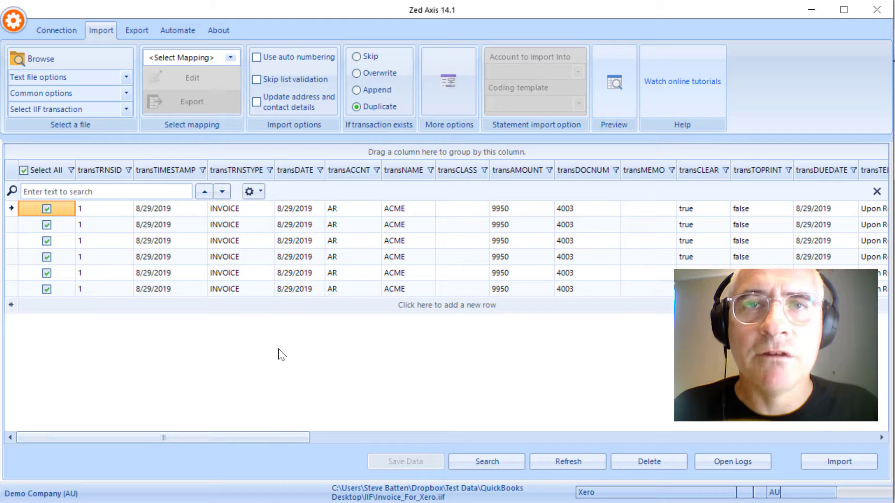
{"action": "left_click", "coordinate": [231, 56]}
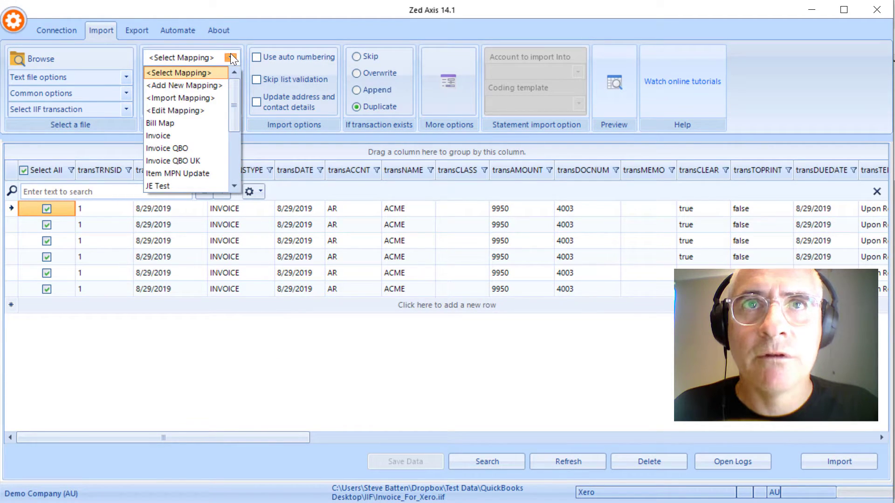
Apply the My Xero invoice Map mapping and open its column assignments for editing.
{"action": "scroll", "coordinate": [214, 105], "scroll_direction": "down", "scroll_amount": 3}
{"action": "left_click", "coordinate": [214, 78]}
{"action": "left_click", "coordinate": [213, 77]}
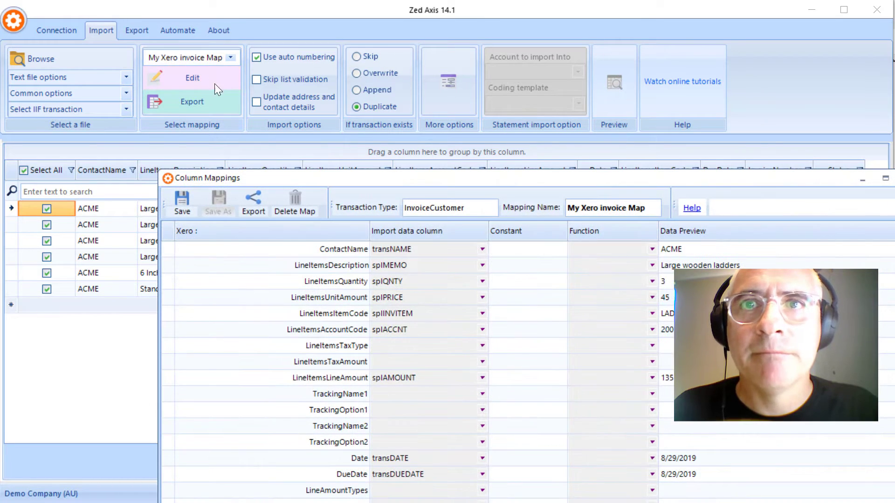
{"action": "left_click_drag", "start_coordinate": [332, 177], "coordinate": [251, 49]}
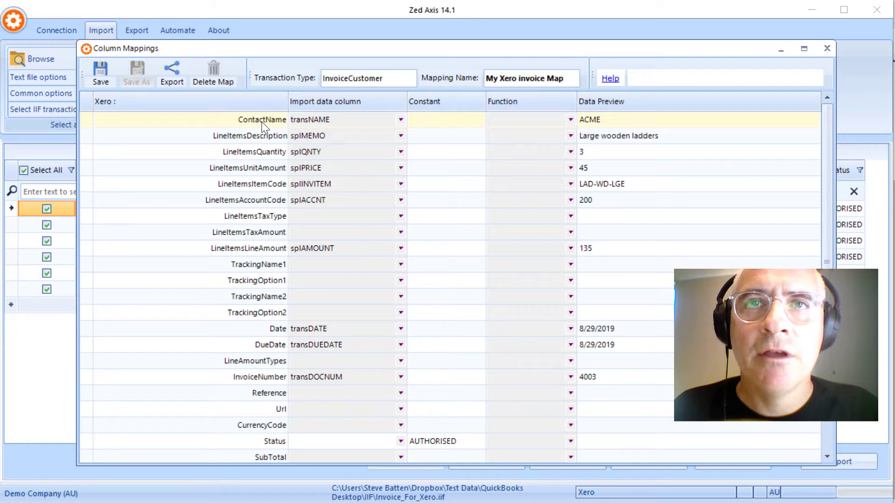
Keep transNAME as the ContactName source and save the column mappings.
{"action": "left_click", "coordinate": [404, 121]}
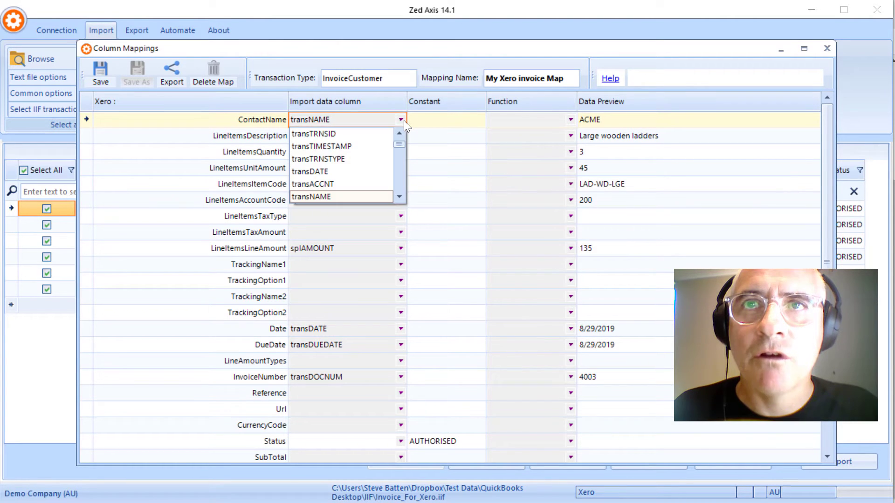
{"action": "left_click", "coordinate": [345, 197]}
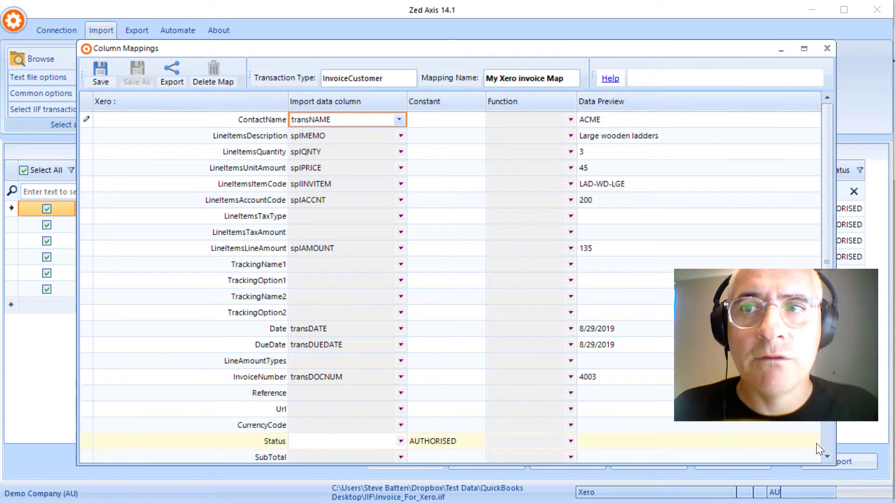
{"action": "left_click", "coordinate": [827, 457]}
{"action": "left_click", "coordinate": [826, 458]}
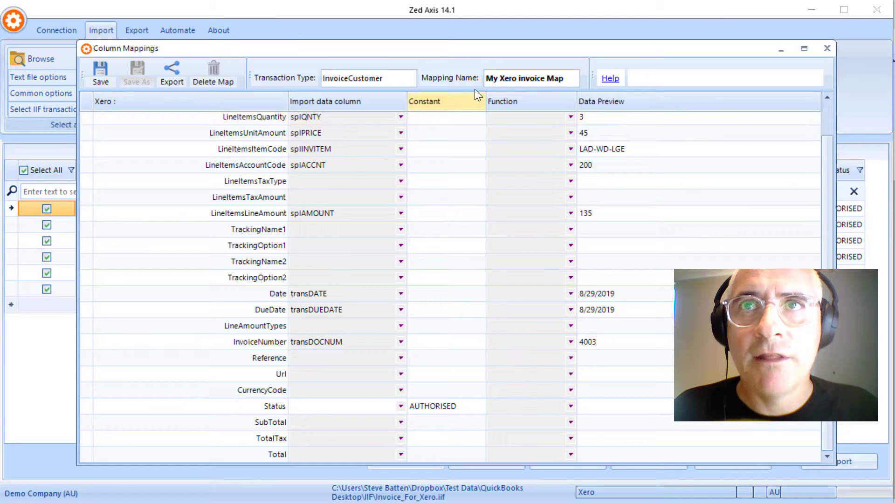
{"action": "left_click", "coordinate": [497, 76]}
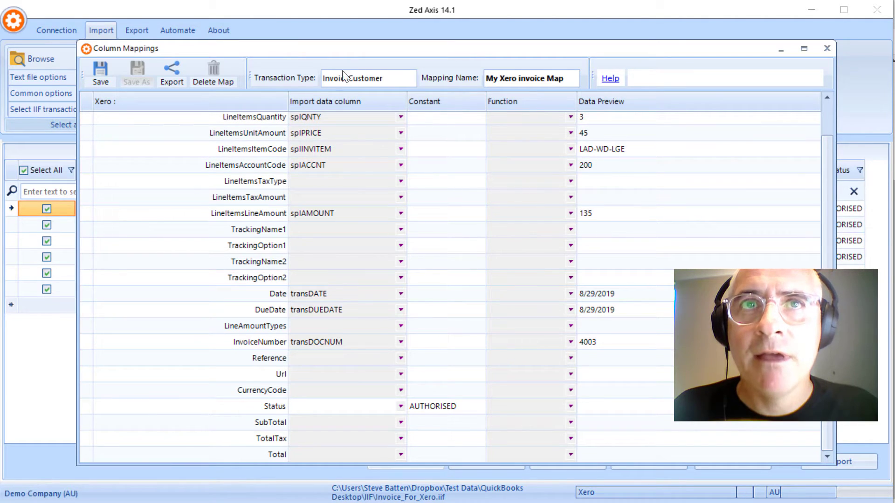
Acknowledge the mapping save confirmation and close the Column Mappings window.
{"action": "left_click", "coordinate": [100, 77]}
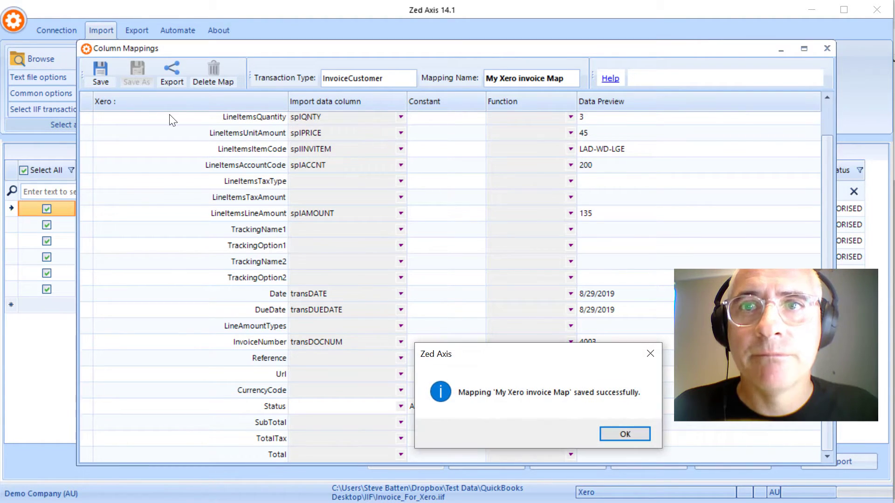
{"action": "left_click", "coordinate": [631, 432]}
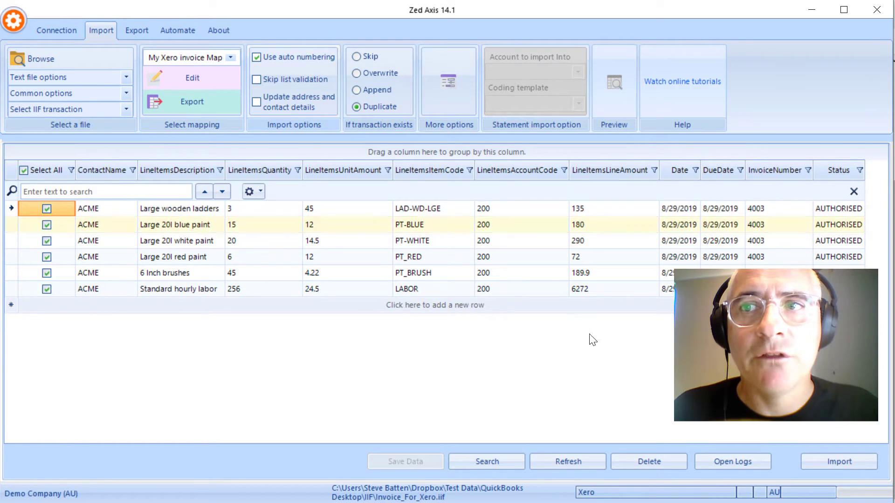
Run the import into Xero: 6 of 6 validated, 1 record added, 0 errors.
{"action": "left_click", "coordinate": [830, 462]}
{"action": "left_click_drag", "start_coordinate": [505, 195], "coordinate": [404, 83]}
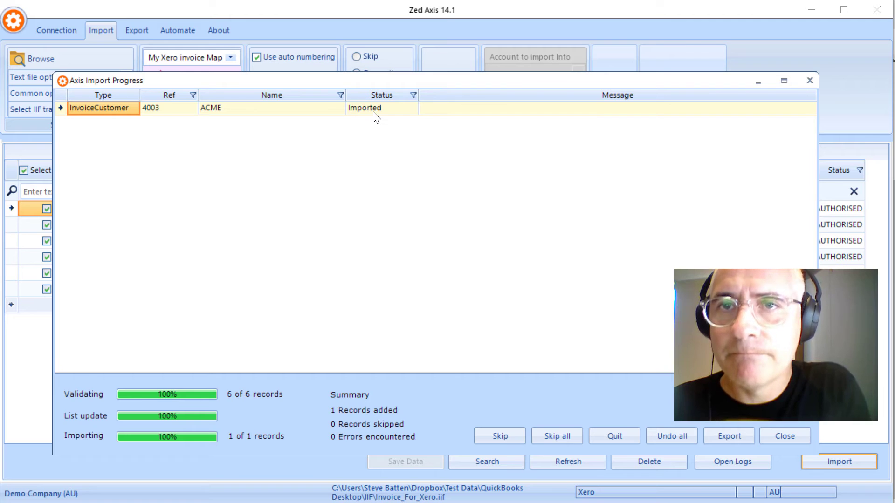
Review invoice 4003 for ACME under Xero's Business > Invoices: Awaiting Payment, total 7,852.79.
{"action": "key", "text": "alt+Tab"}
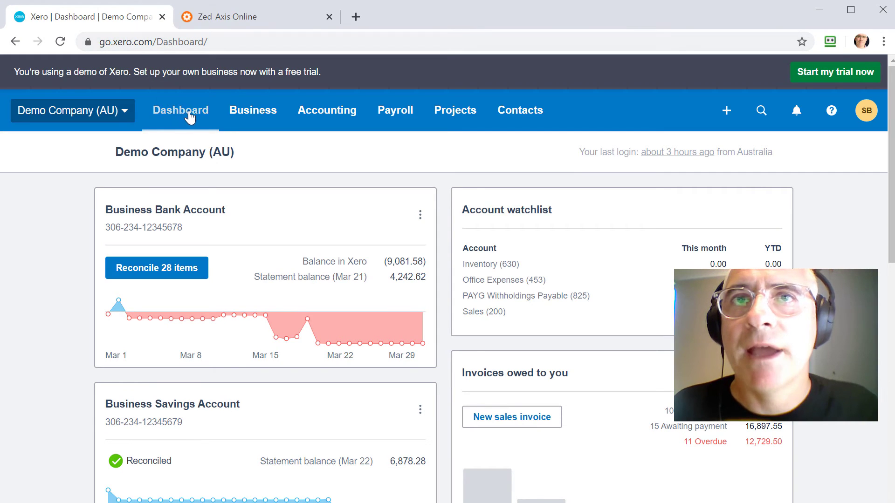
{"action": "left_click", "coordinate": [270, 120]}
{"action": "left_click", "coordinate": [259, 155]}
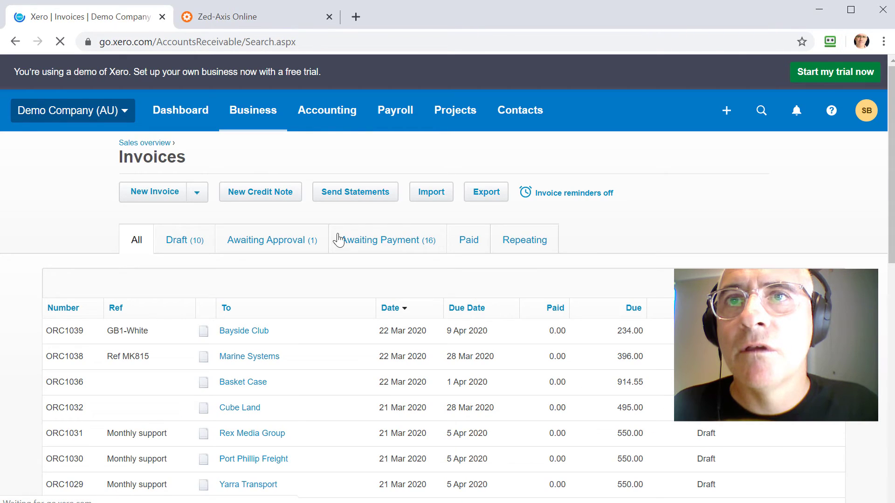
{"action": "left_click", "coordinate": [352, 242]}
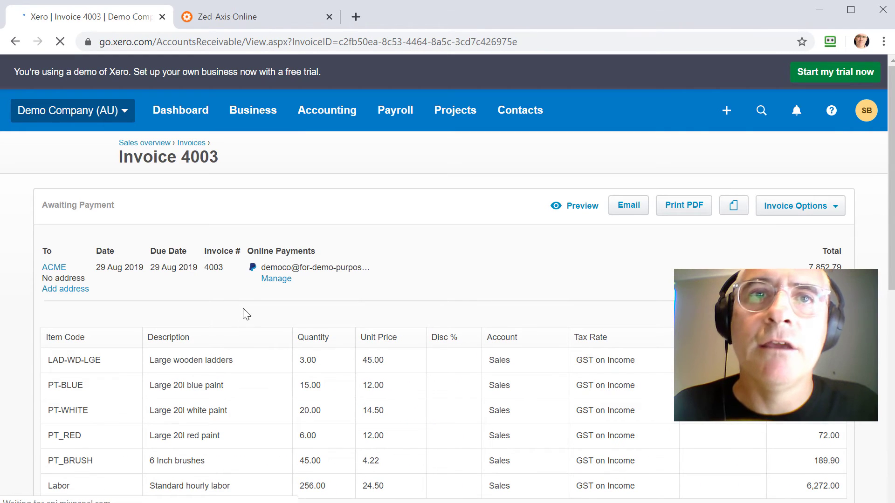
{"action": "scroll", "coordinate": [247, 310], "scroll_direction": "down", "scroll_amount": 1}
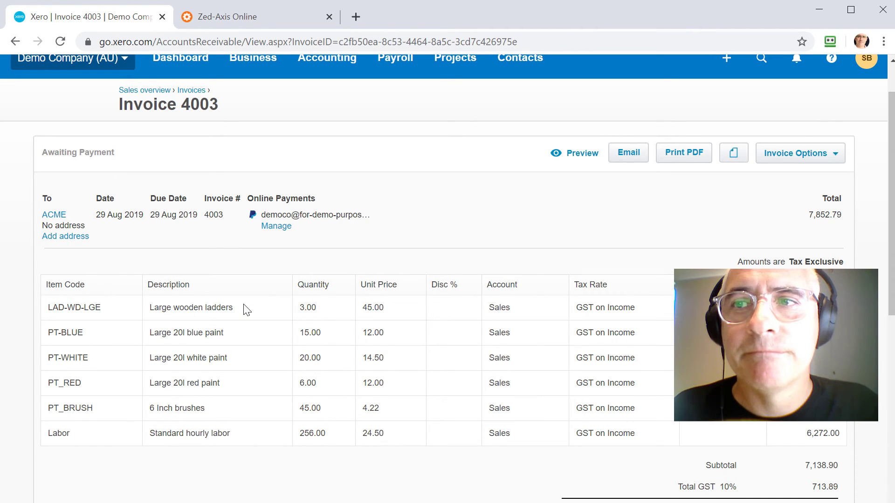
{"action": "key", "text": "alt+Tab"}
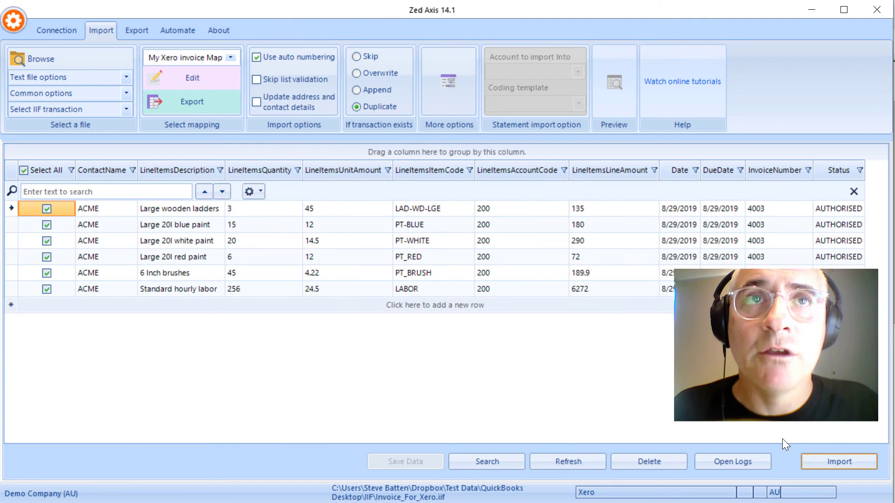